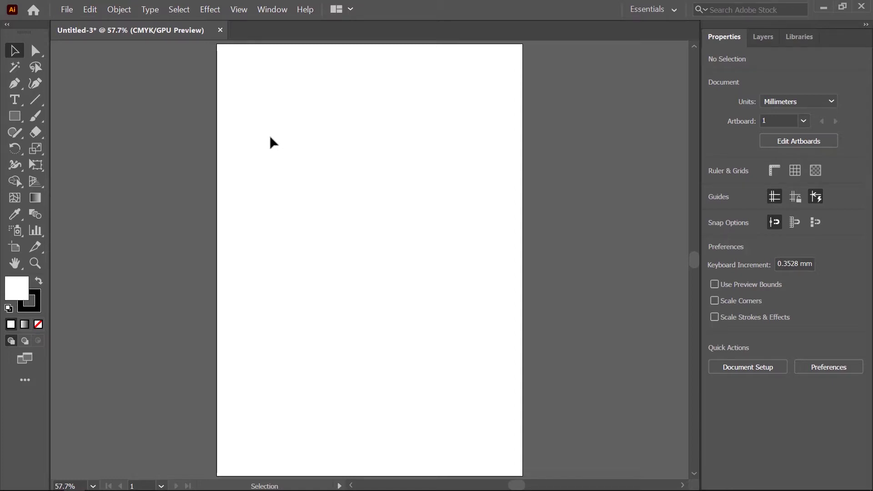
# - Choose the Rectangle tool from the toolbar
pyautogui.click(15, 118)
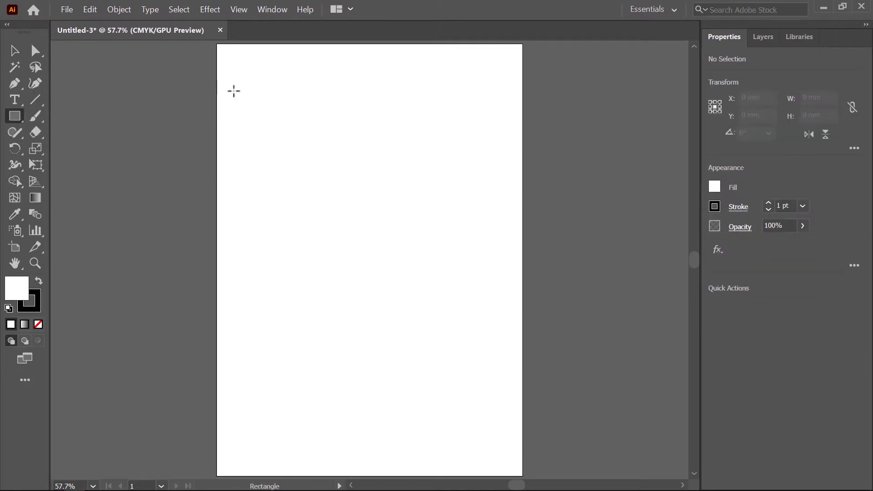
# - Draw a 33.092 × 28.097 mm rectangle near the artboard's top-left and round its corners with the live-corner widgets
pyautogui.moveTo(244, 76); pyautogui.dragTo(292, 117)
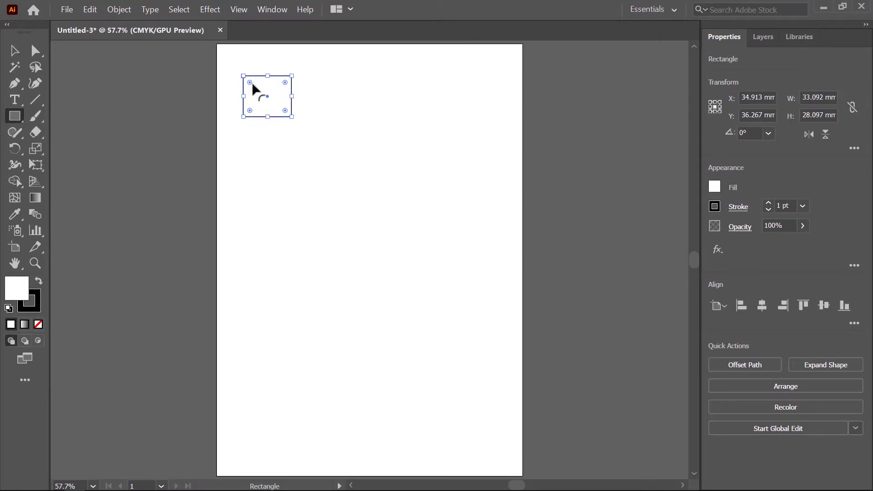
pyautogui.moveTo(252, 82); pyautogui.dragTo(258, 91)
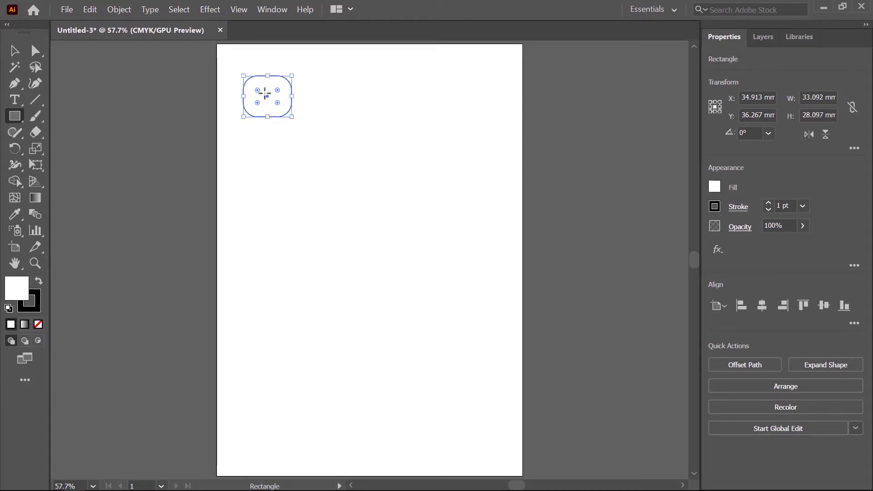
pyautogui.moveTo(258, 90); pyautogui.dragTo(243, 76)
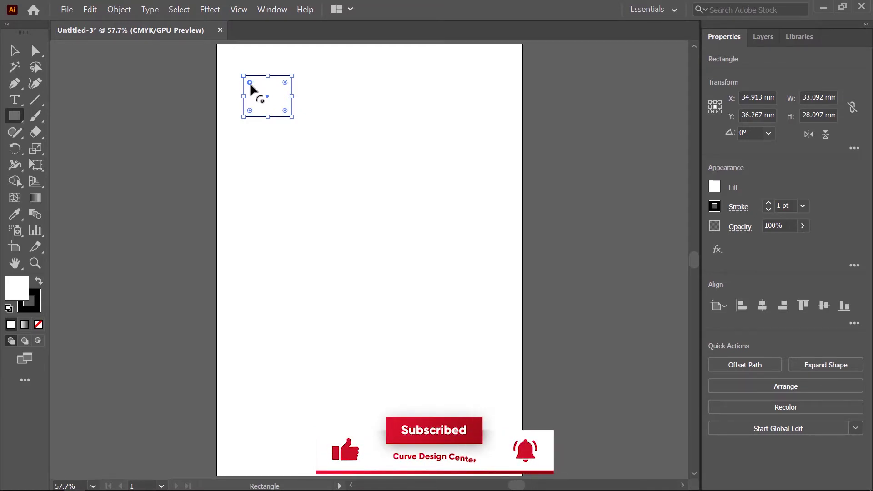
pyautogui.moveTo(249, 83); pyautogui.dragTo(255, 88)
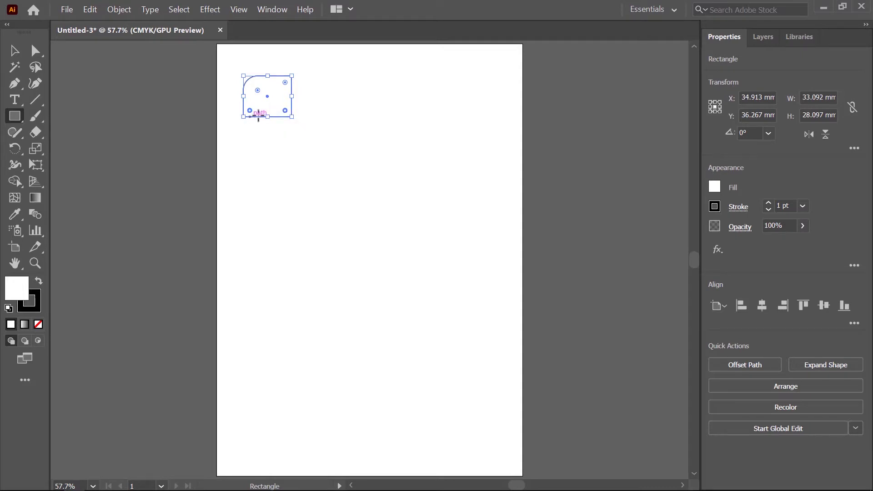
pyautogui.moveTo(285, 110); pyautogui.dragTo(280, 104)
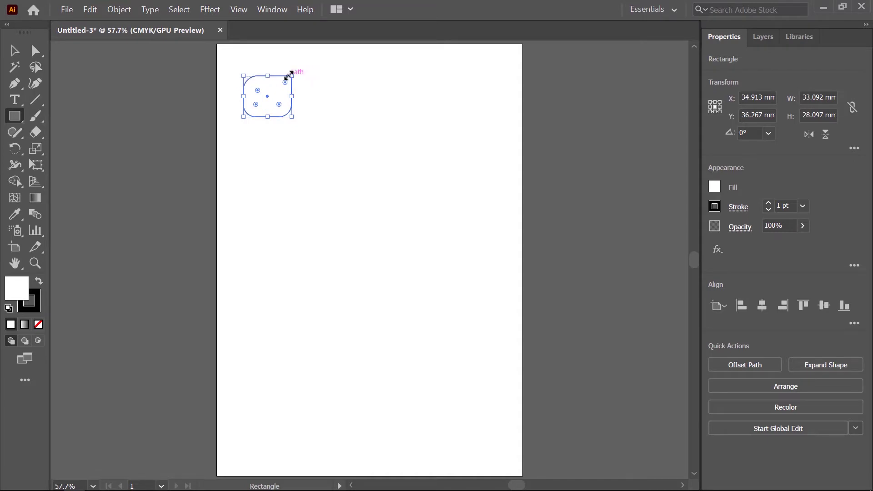
# - Enlarge the rounded rectangle to 36.554 × 29.572 mm, leaving it upright at 0°
pyautogui.scroll(3, 267, 75)
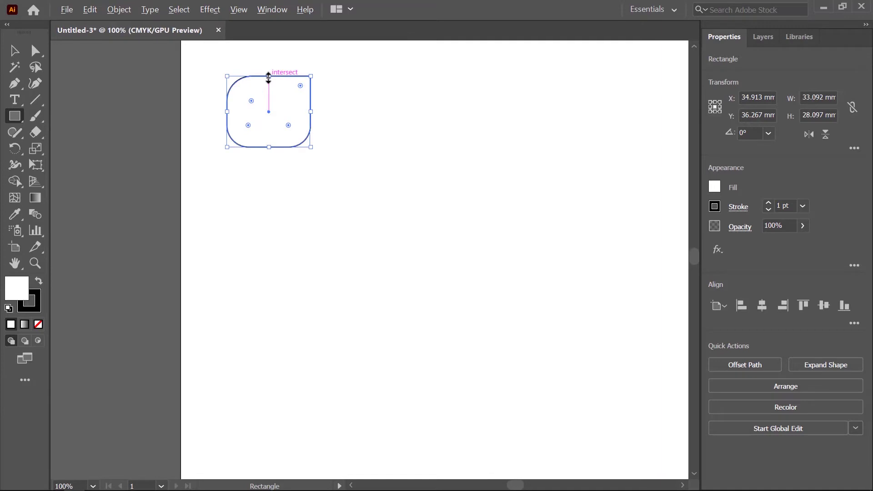
pyautogui.moveTo(332, 80); pyautogui.dragTo(255, 74)
pyautogui.moveTo(301, 129); pyautogui.dragTo(341, 129)
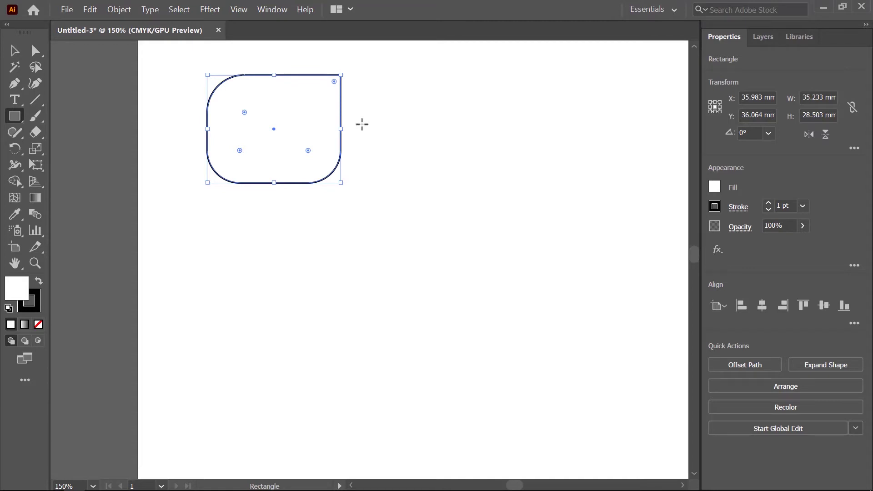
pyautogui.moveTo(341, 76)
pyautogui.mouseDown()
pyautogui.moveTo(370, 53)
pyautogui.moveTo(336, 86)
pyautogui.moveTo(322, 155)
pyautogui.moveTo(305, 105)
pyautogui.moveTo(346, 70)
pyautogui.mouseUp()
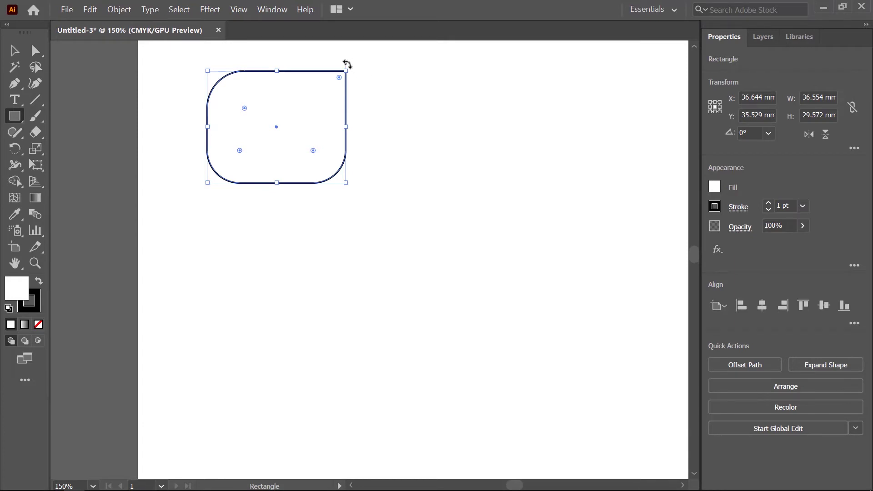
pyautogui.moveTo(347, 64); pyautogui.dragTo(337, 86)
# - In Rectangle Properties, undo the last change and set the width to 34 mm (height 27.506 mm)
pyautogui.doubleClick(313, 150)
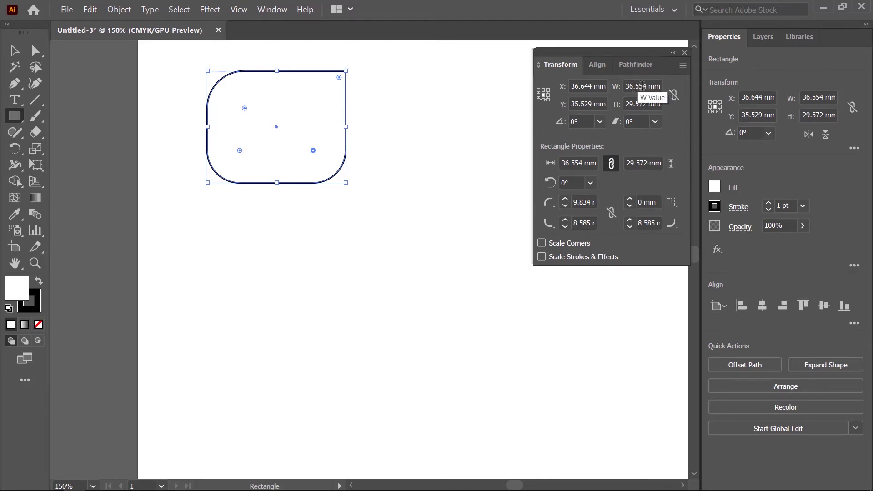
pyautogui.hotkey('ctrl', 'z')
pyautogui.hotkey('ctrl', 'z')
pyautogui.hotkey('ctrl', 'z')
pyautogui.hotkey('ctrl', 'z')
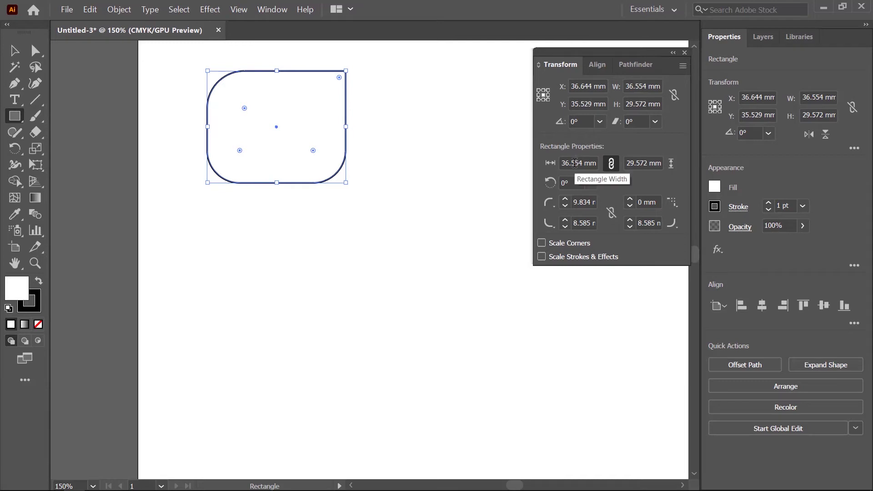
pyautogui.scroll(1, 574, 165)
pyautogui.scroll(4, 574, 163)
pyautogui.scroll(-3, 573, 163)
pyautogui.scroll(-4, 574, 164)
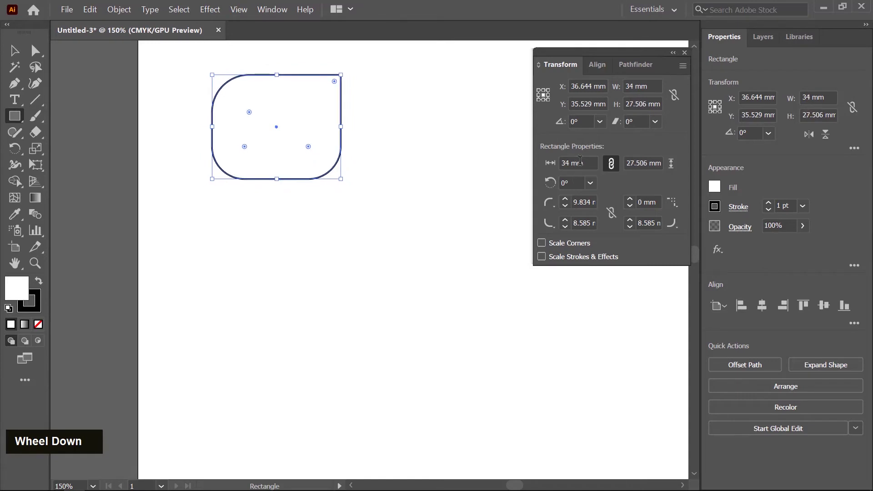
pyautogui.click(590, 183)
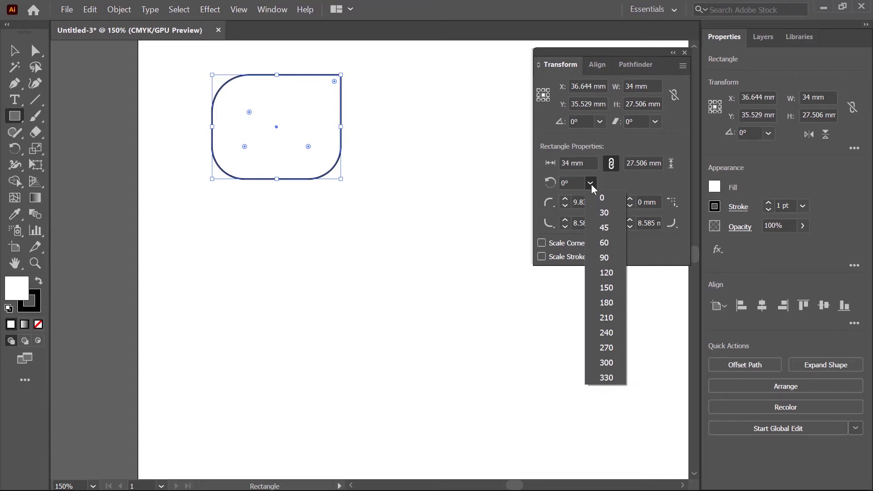
pyautogui.click(607, 212)
pyautogui.click(590, 184)
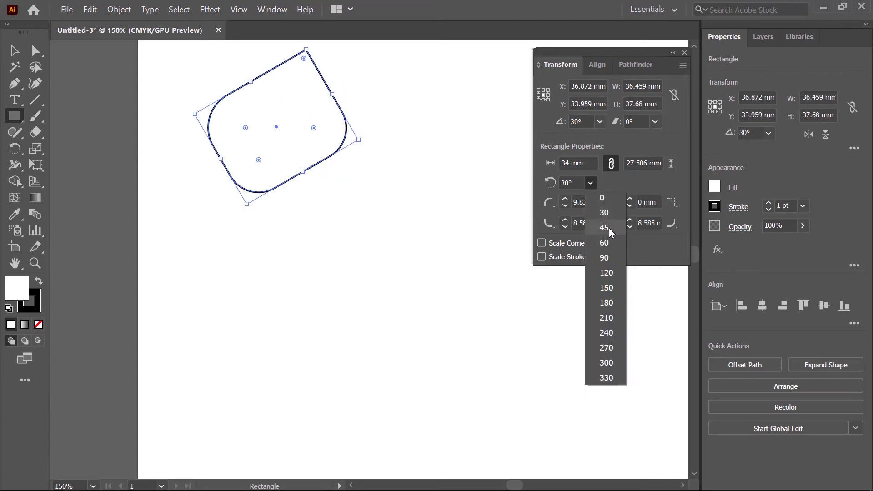
pyautogui.click(610, 228)
pyautogui.click(591, 184)
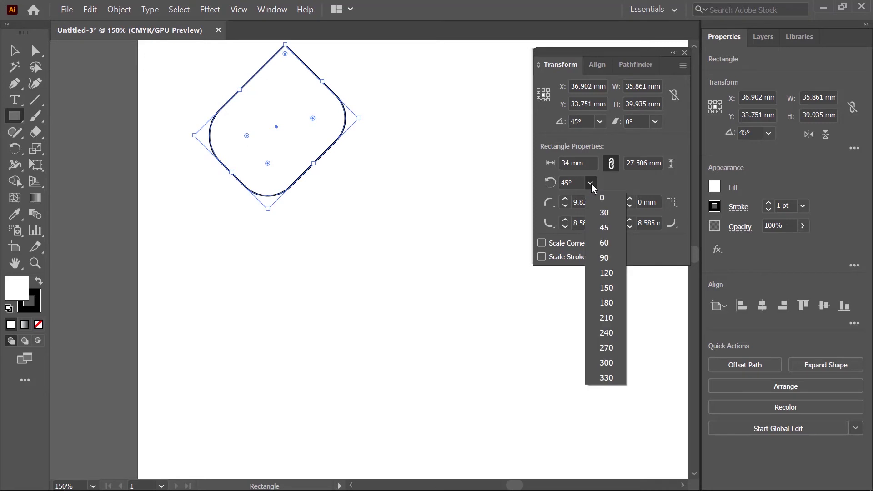
pyautogui.click(609, 199)
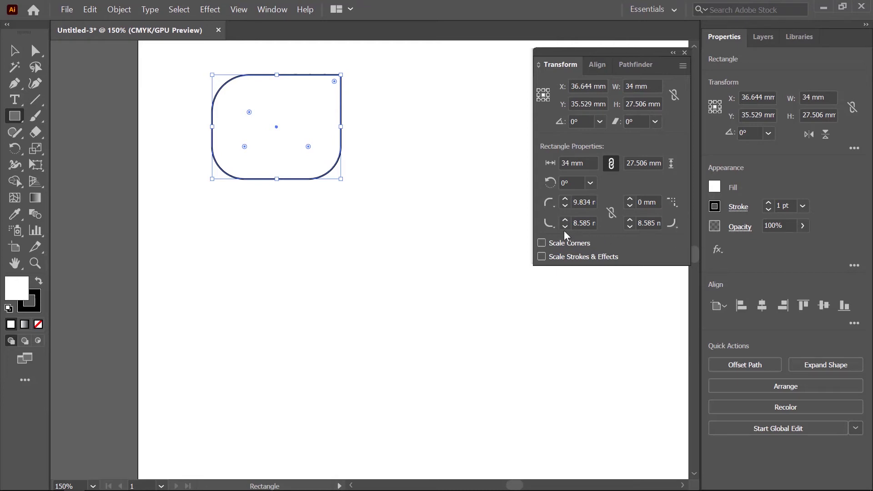
# - Make the top-left corner Inverted Round and the bottom-right corner Chamfer
pyautogui.click(555, 207)
pyautogui.click(565, 220)
pyautogui.click(676, 227)
pyautogui.click(673, 242)
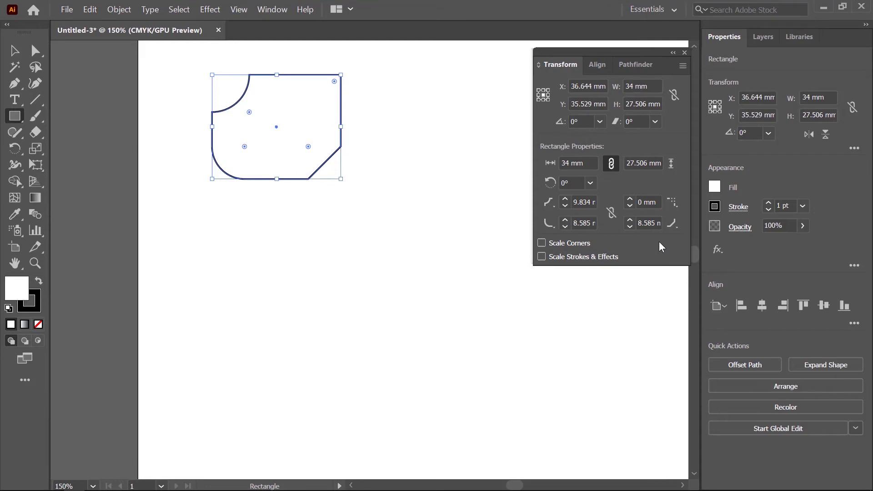
# - Draw a polygon below the rectangle with the Polygon tool
pyautogui.rightClick(15, 116)
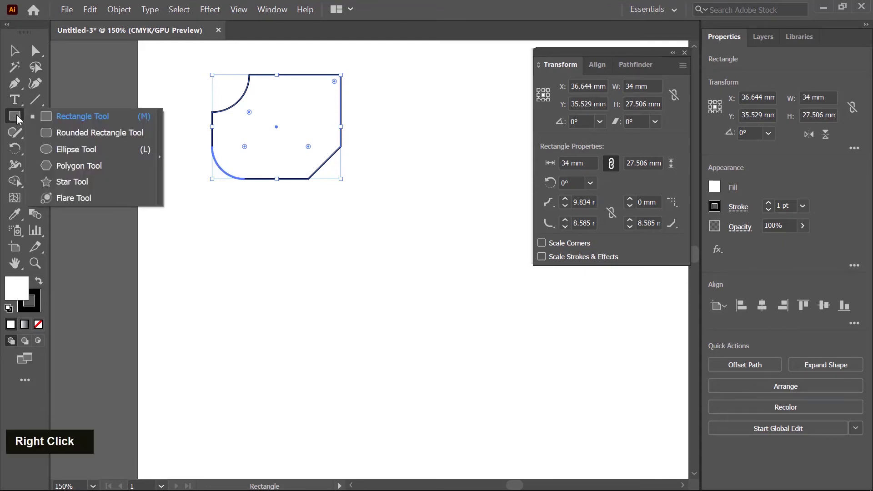
pyautogui.click(80, 167)
pyautogui.moveTo(336, 269); pyautogui.dragTo(391, 328)
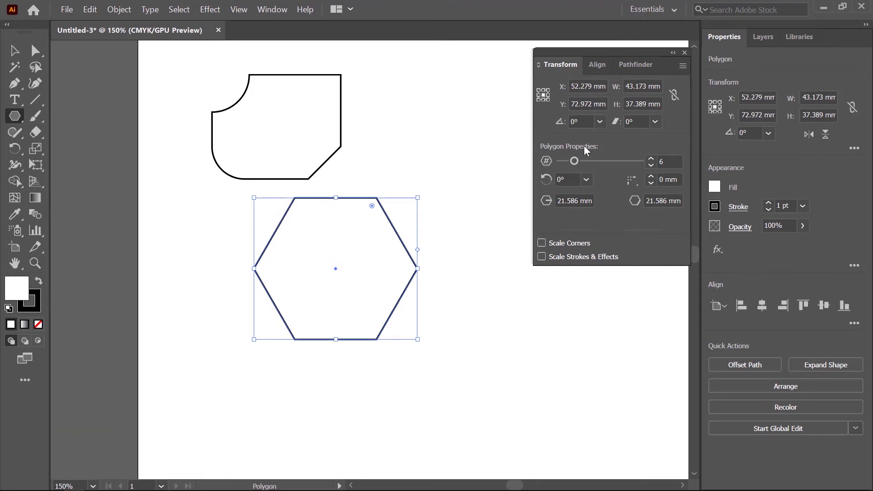
# - Set the polygon's side count to 7 to make a heptagon
pyautogui.click(671, 161)
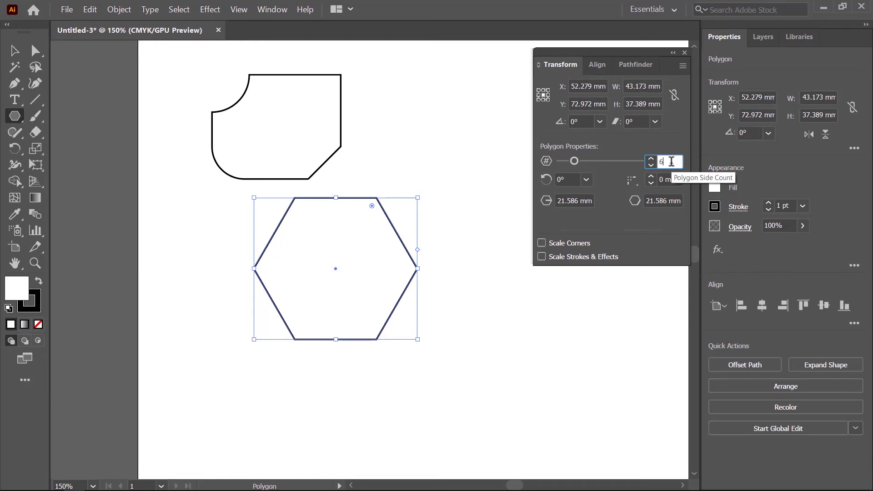
pyautogui.scroll(3, 671, 162)
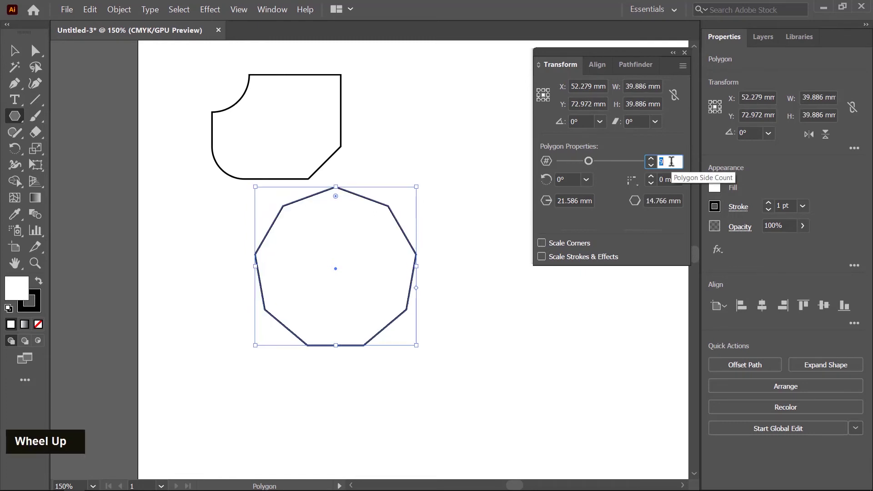
pyautogui.scroll(-3, 671, 161)
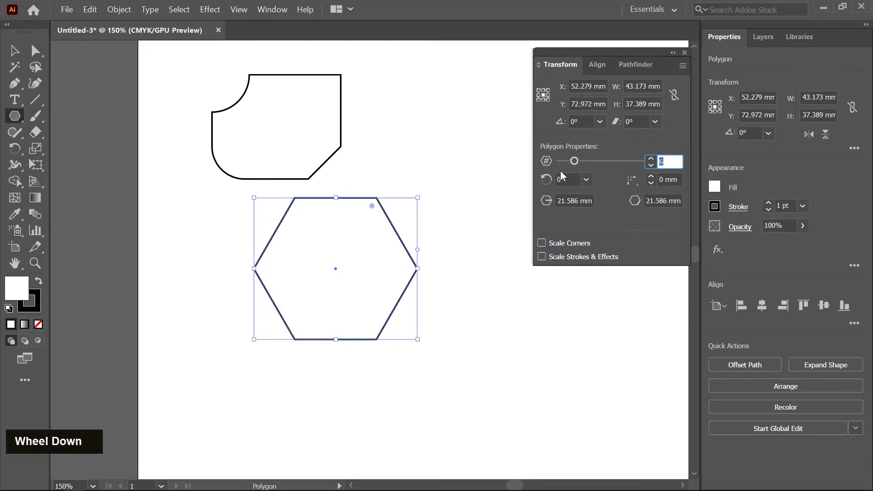
pyautogui.moveTo(574, 161)
pyautogui.mouseDown()
pyautogui.moveTo(591, 162)
pyautogui.moveTo(579, 162)
pyautogui.mouseUp()
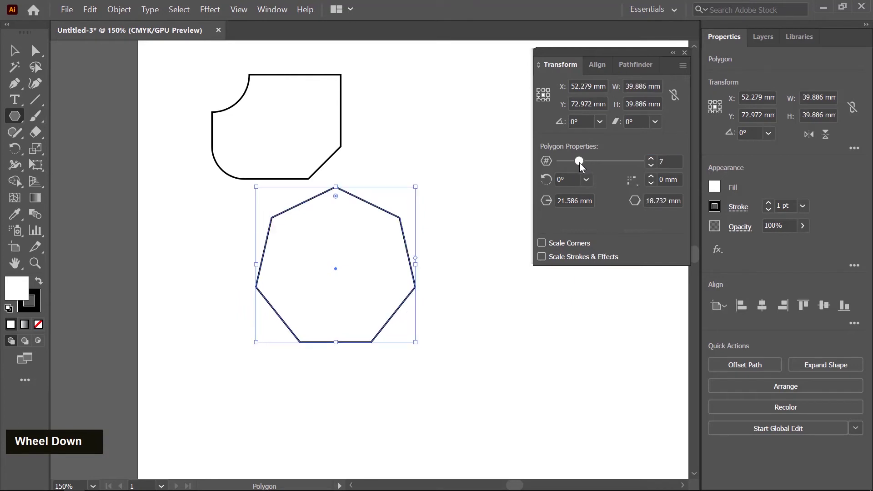
# - Rotate the heptagon to 45° using the preset polygon angle list
pyautogui.click(586, 181)
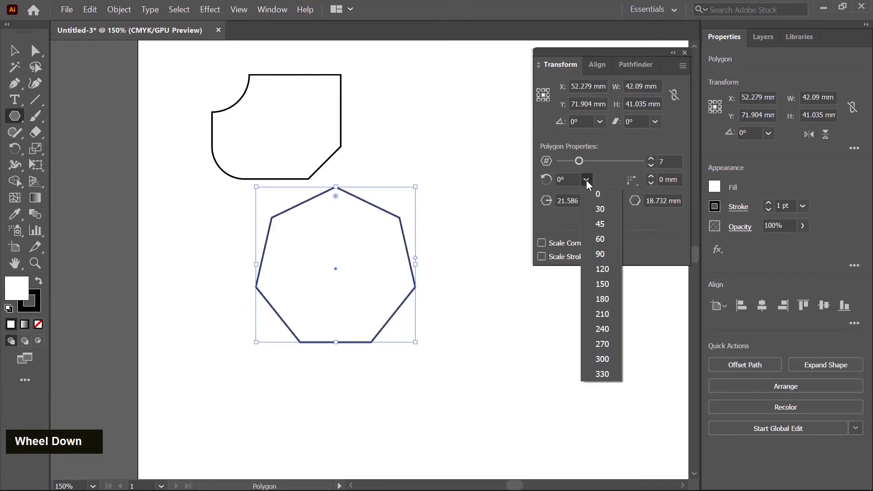
pyautogui.click(606, 210)
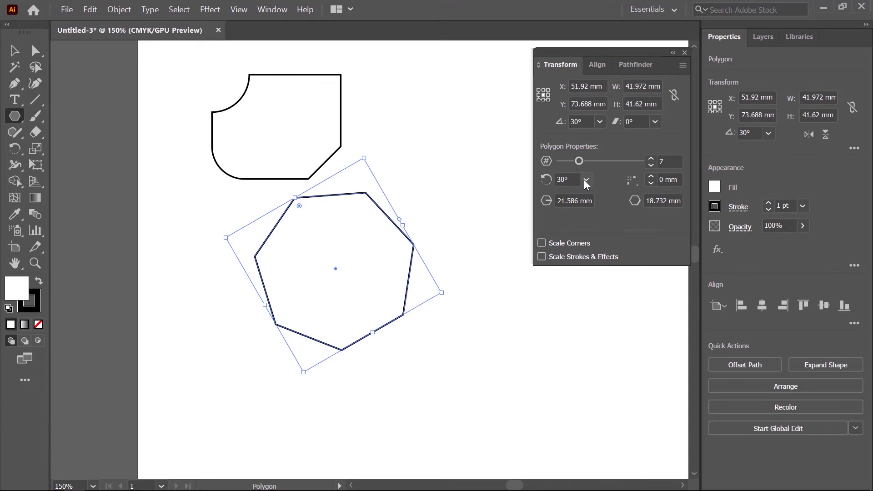
pyautogui.click(586, 180)
pyautogui.click(607, 225)
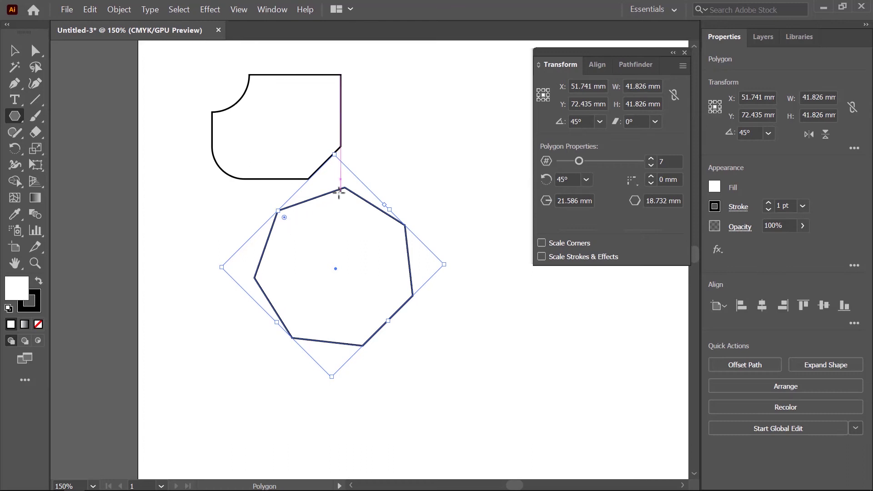
# - Round the heptagon's corners to a 6 mm corner radius
pyautogui.moveTo(284, 215); pyautogui.dragTo(299, 228)
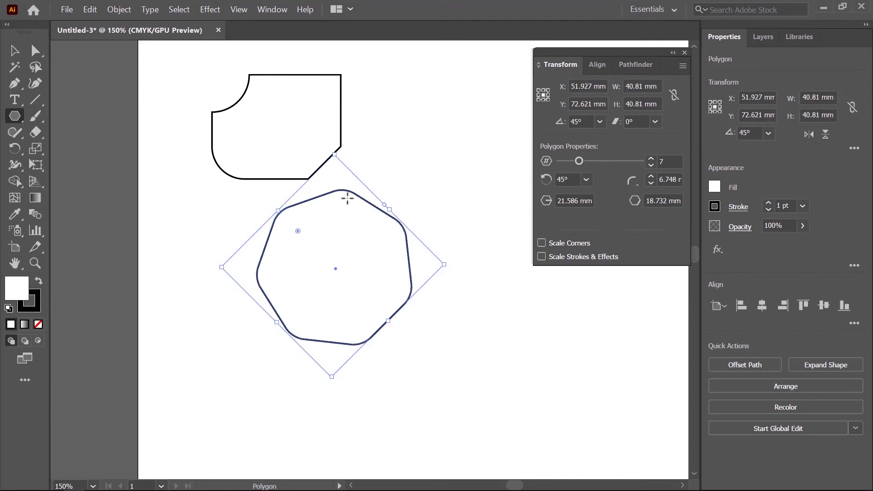
pyautogui.click(671, 178)
pyautogui.scroll(-2, 672, 177)
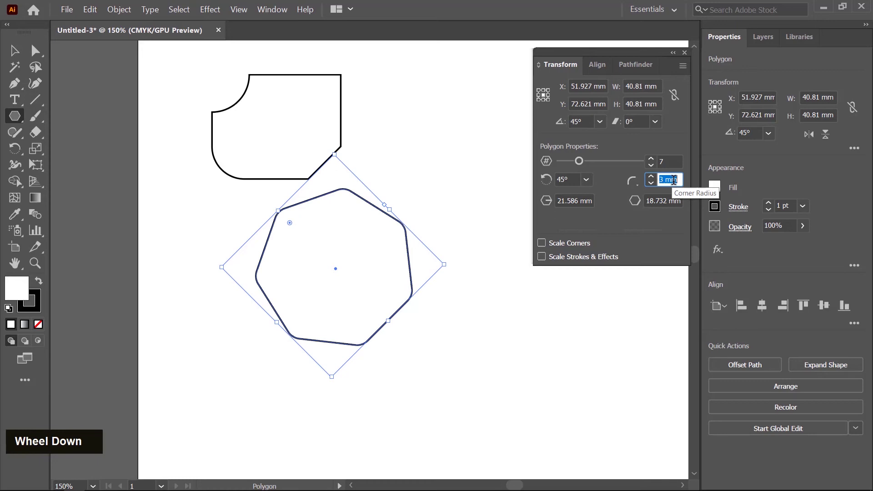
pyautogui.scroll(7, 673, 179)
pyautogui.scroll(-5, 672, 179)
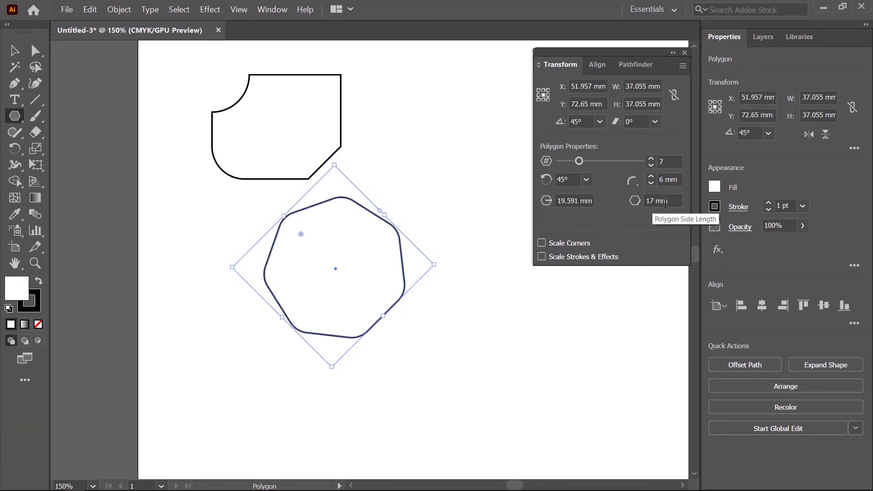
# - Adjust the polygon radius and set the heptagon's side length to 16 mm
pyautogui.click(575, 201)
pyautogui.scroll(3, 576, 201)
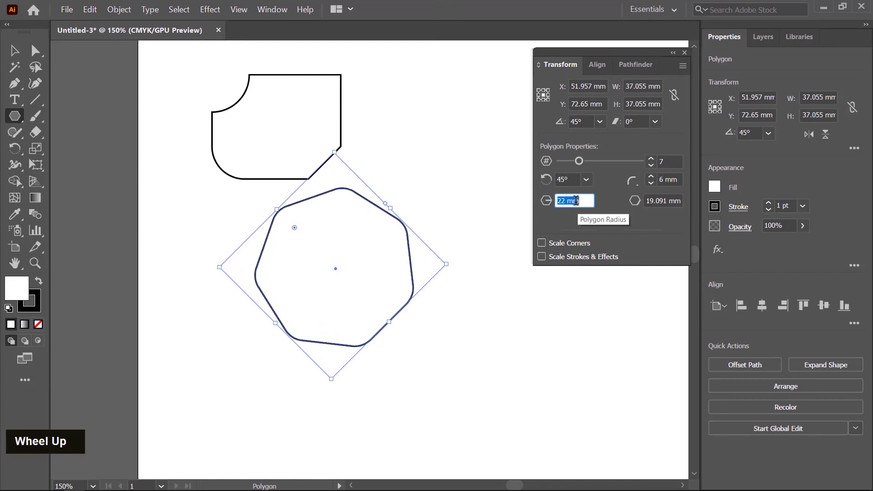
pyautogui.scroll(-3, 576, 200)
pyautogui.scroll(3, 576, 201)
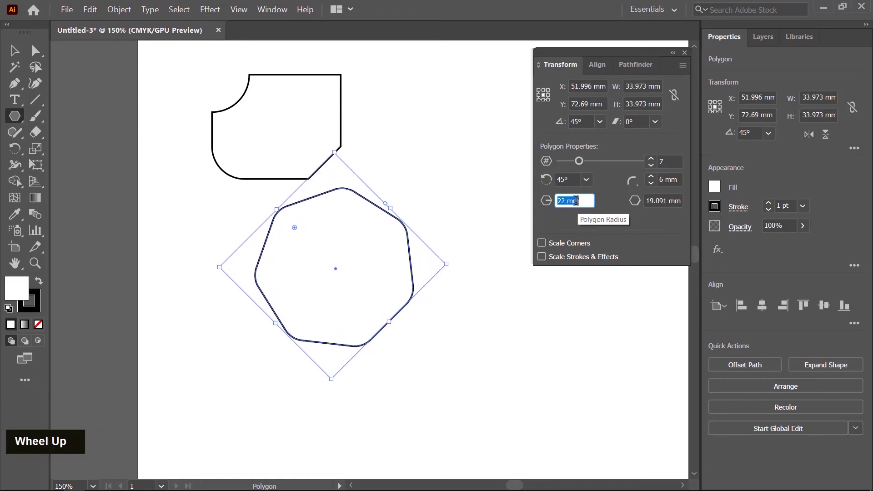
pyautogui.click(670, 201)
pyautogui.scroll(-5, 671, 201)
pyautogui.scroll(3, 671, 201)
pyautogui.scroll(-3, 670, 201)
pyautogui.scroll(2, 671, 201)
pyautogui.click(639, 237)
pyautogui.press('v')
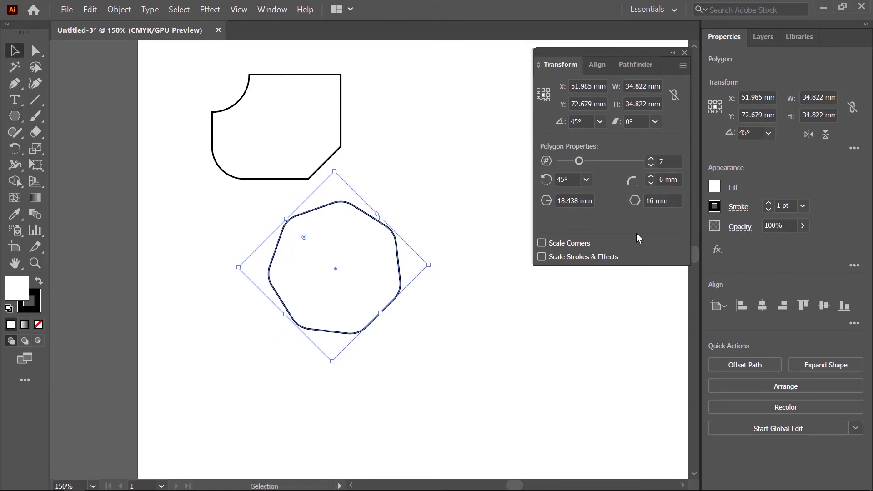
# - Draw a 38.492 × 36.608 mm five-point star below right of the heptagon and select it
pyautogui.rightClick(18, 114)
pyautogui.click(86, 181)
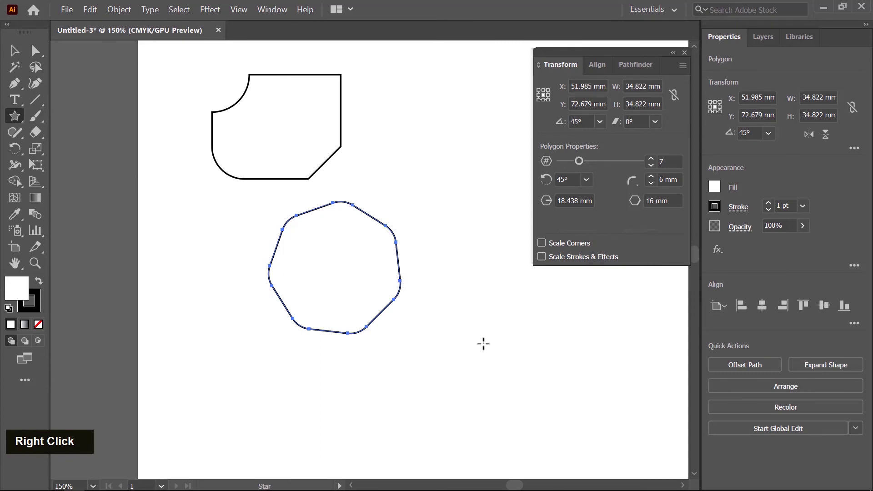
pyautogui.moveTo(479, 338); pyautogui.dragTo(524, 399)
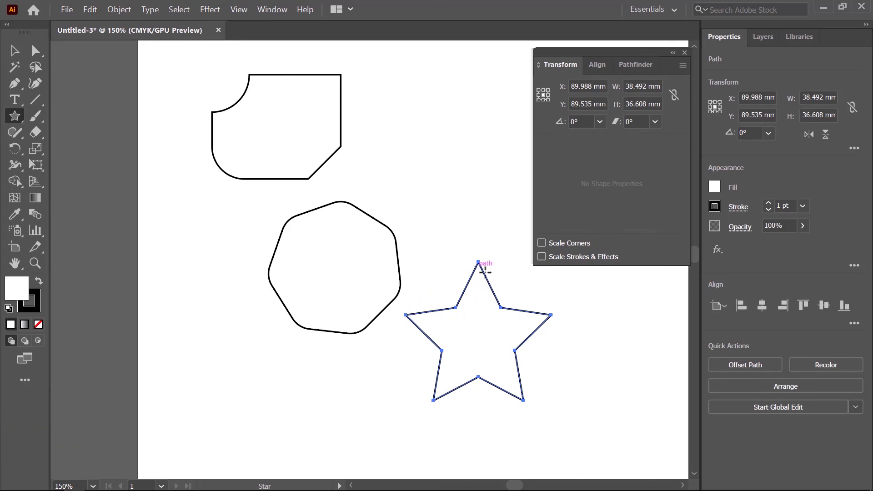
pyautogui.click(17, 54)
pyautogui.click(506, 273)
pyautogui.click(488, 306)
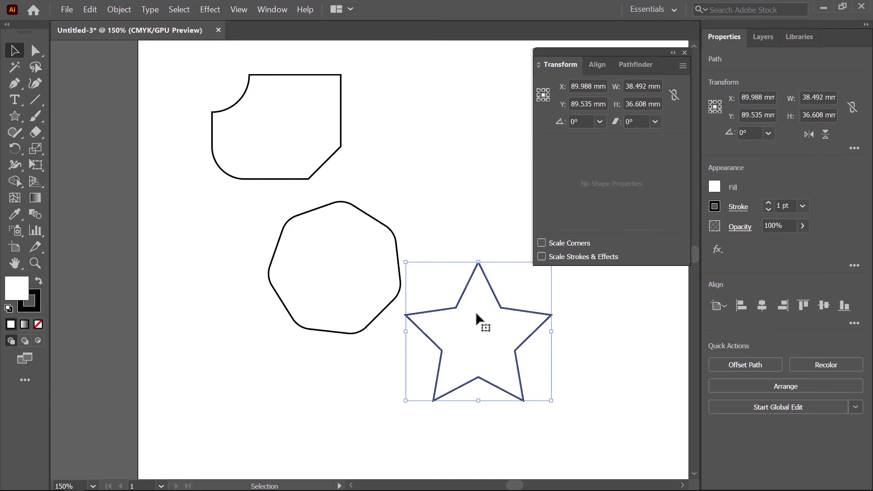
# - Reduce the heptagon's corner radius to 2.687 mm and shrink the rectangle's corners to 6.548 and 5.299 mm
pyautogui.click(345, 254)
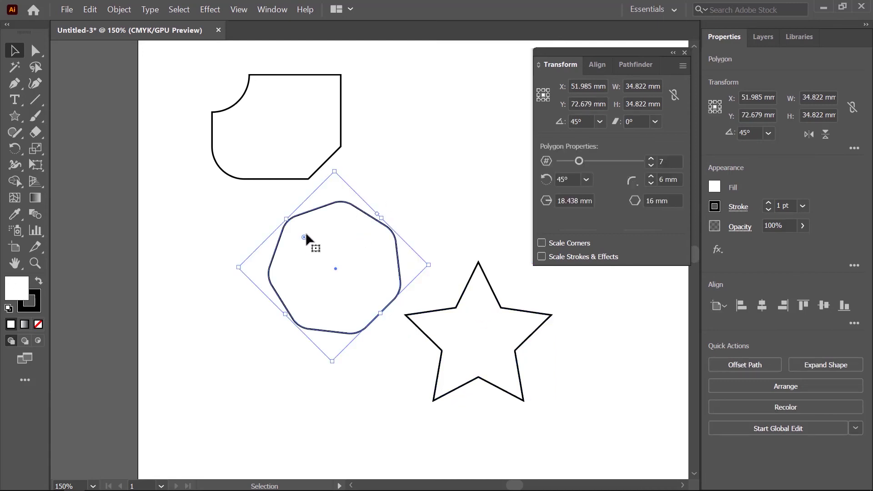
pyautogui.moveTo(304, 235)
pyautogui.mouseDown()
pyautogui.moveTo(314, 244)
pyautogui.moveTo(294, 227)
pyautogui.mouseUp()
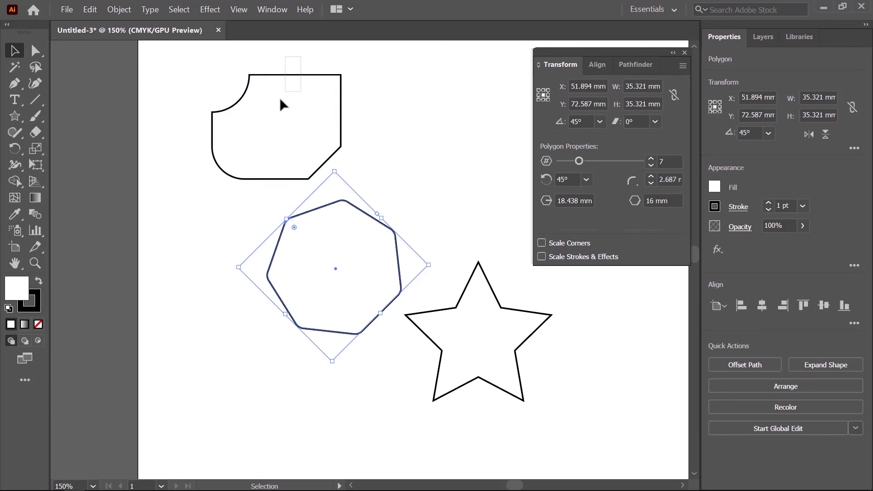
pyautogui.click(260, 109)
pyautogui.moveTo(248, 114); pyautogui.dragTo(236, 101)
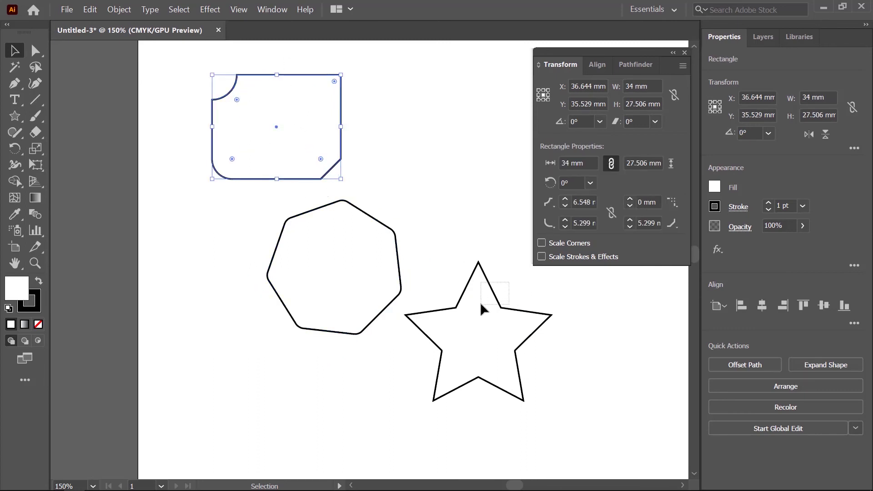
pyautogui.click(491, 328)
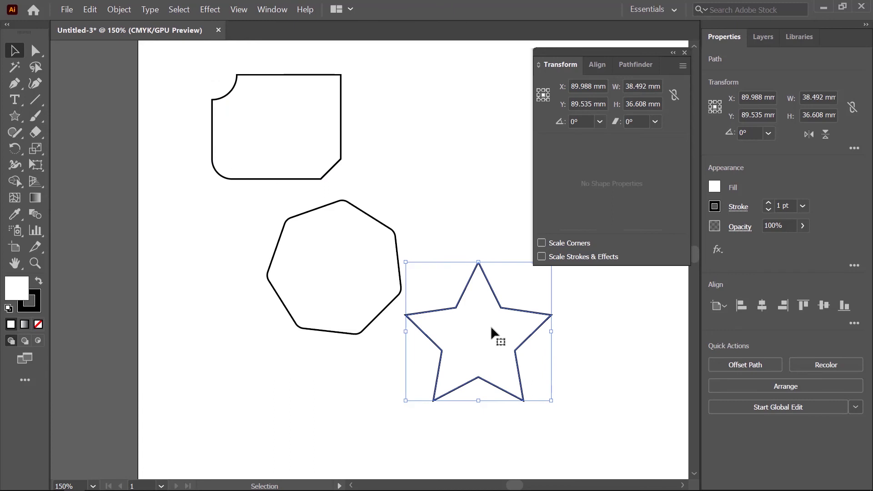
# - Switch to the Direct Selection tool to edit the star's points
pyautogui.rightClick(31, 48)
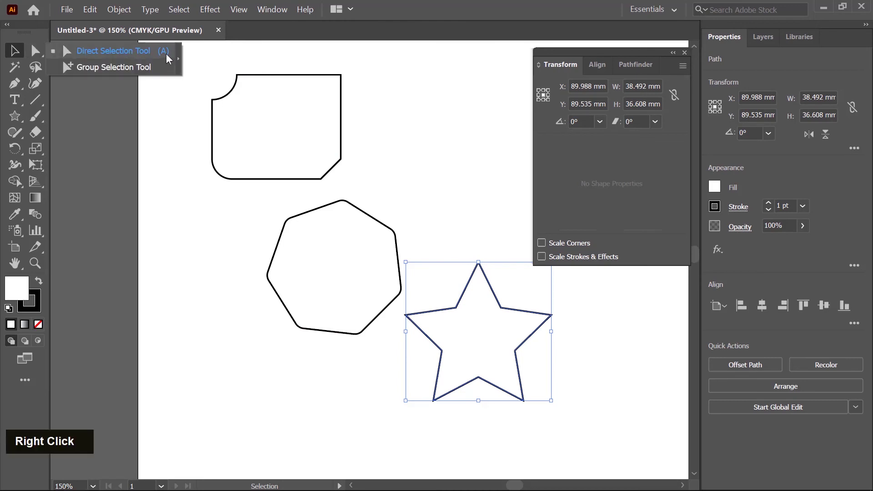
pyautogui.click(148, 52)
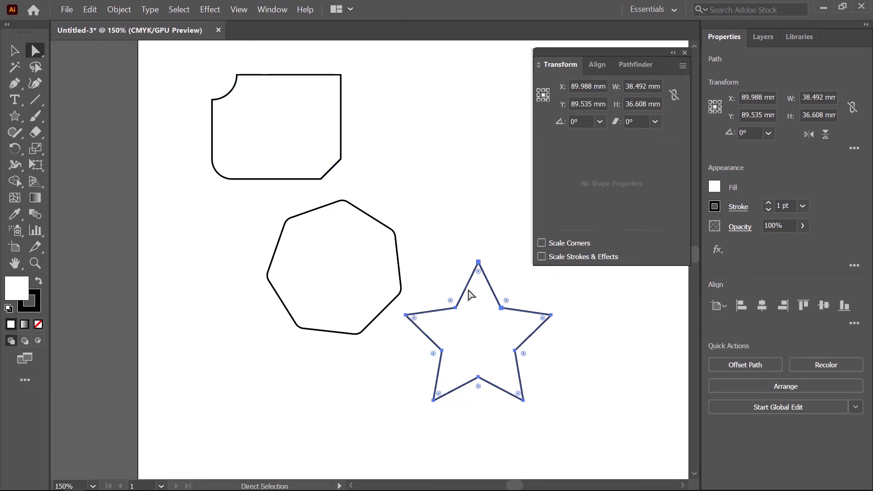